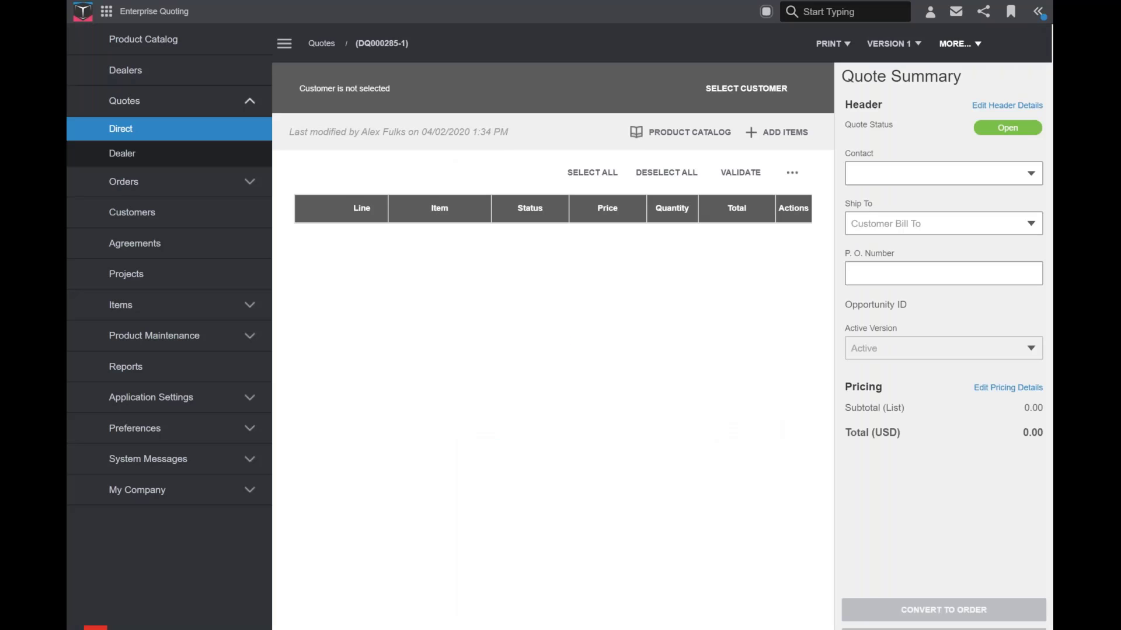
Step: Assign Fleet Management as the customer of the new direct quote
{"action": "left_click", "coordinate": [751, 88]}
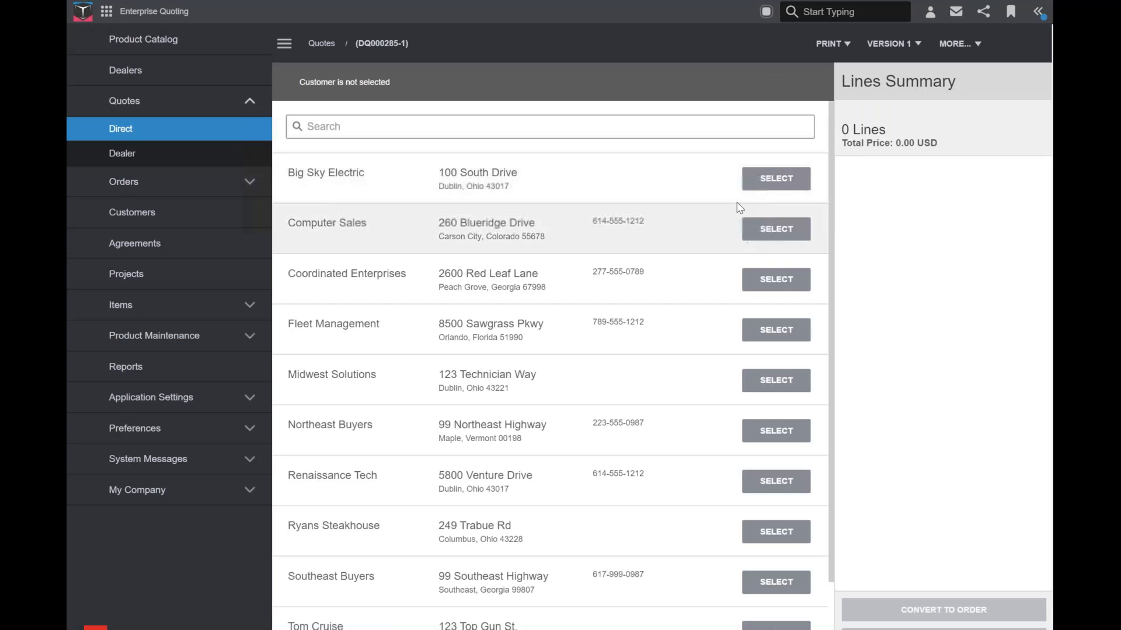
{"action": "left_click", "coordinate": [765, 333]}
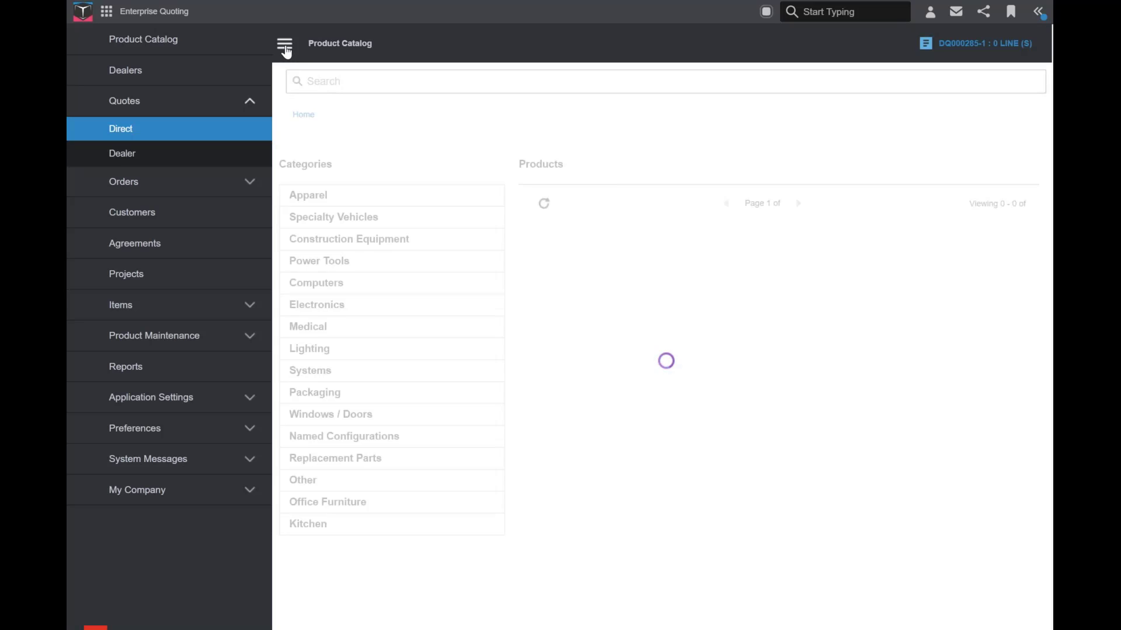
Step: Collapse the side navigation, choose the Specialty Vehicle from the product catalog and start its configuration
{"action": "left_click", "coordinate": [285, 47]}
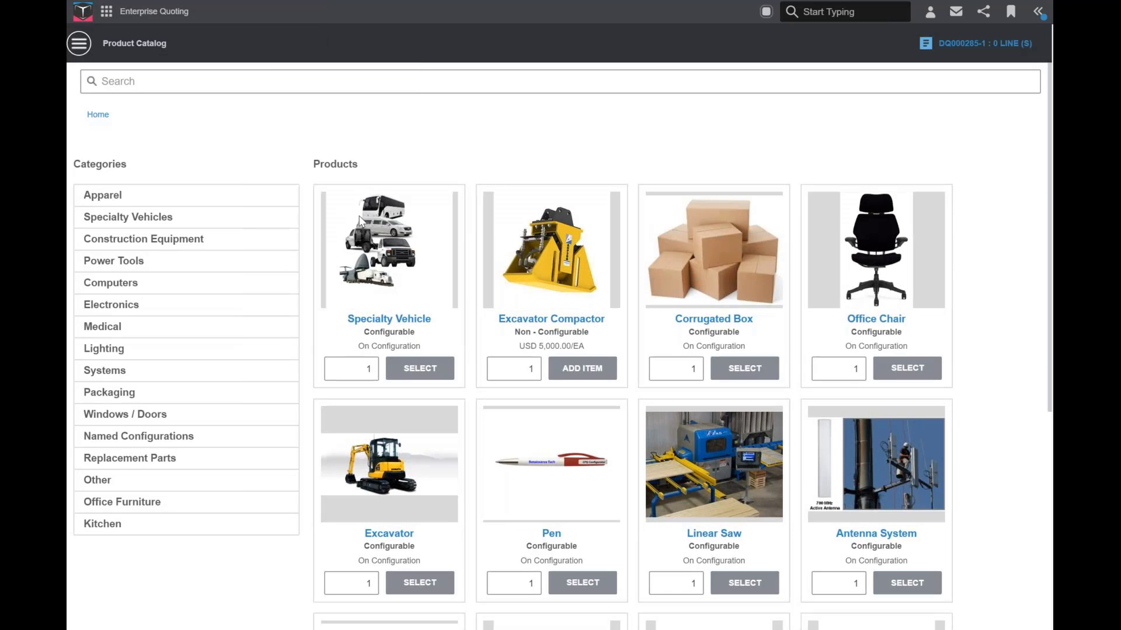
{"action": "left_click", "coordinate": [426, 375]}
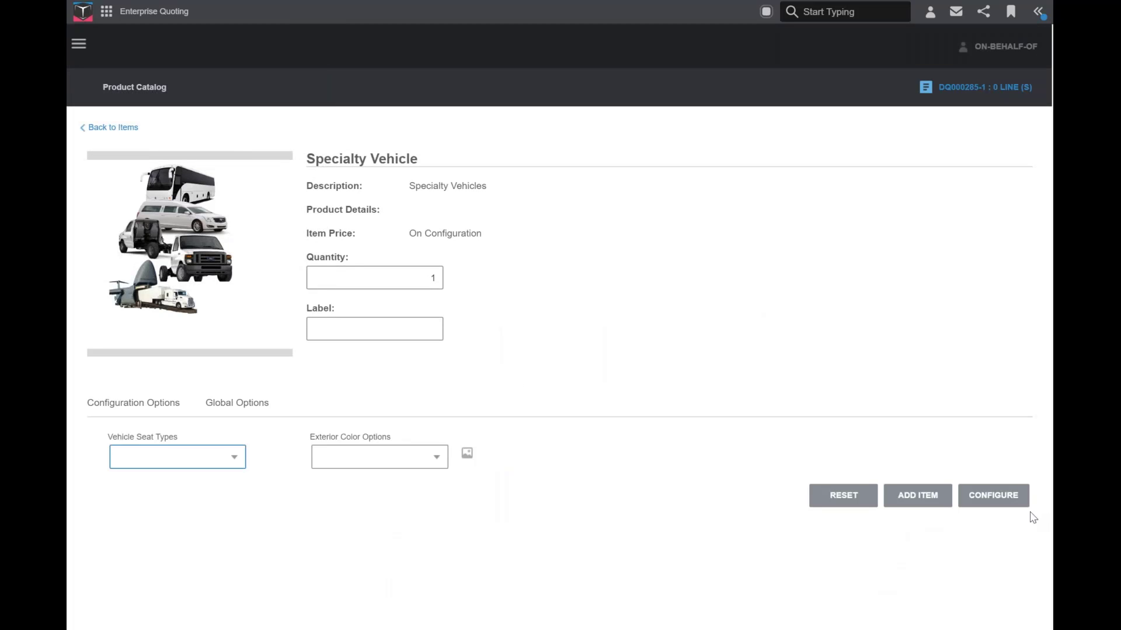
{"action": "left_click", "coordinate": [997, 496]}
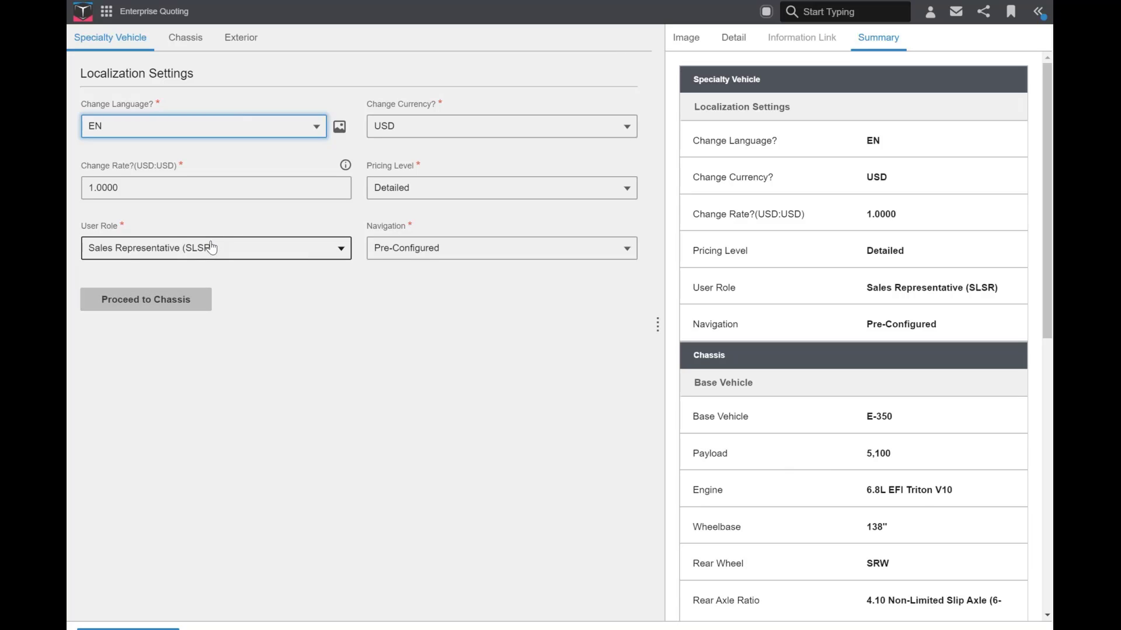
Step: Choose Pre-Configured as the navigation mode in the localization settings and proceed to the chassis options
{"action": "left_click", "coordinate": [465, 254]}
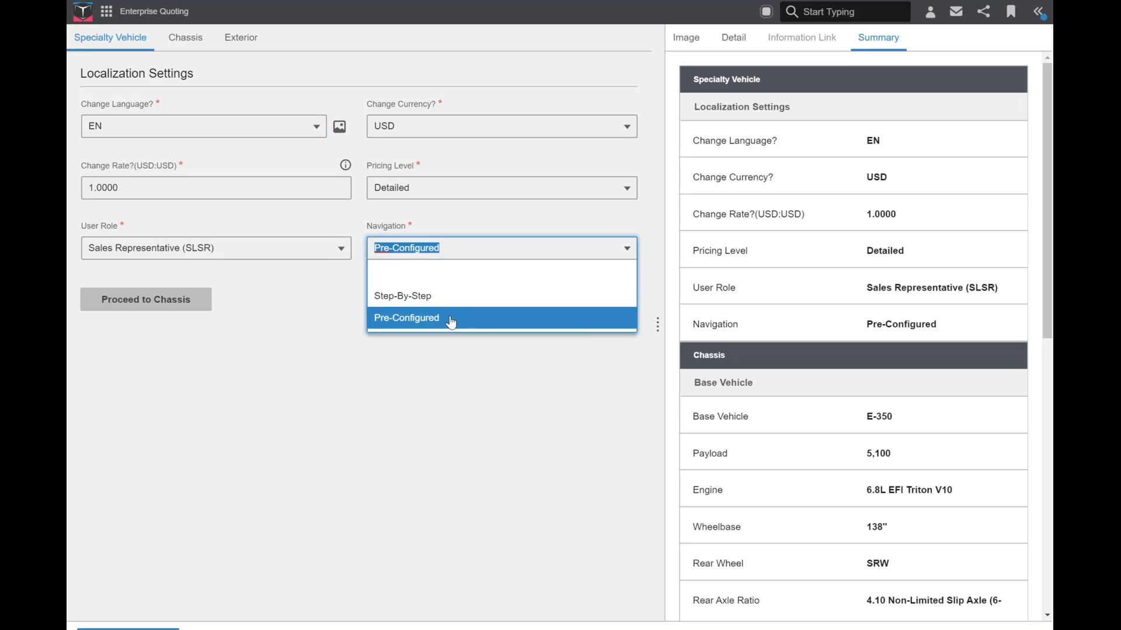
{"action": "left_click", "coordinate": [451, 321]}
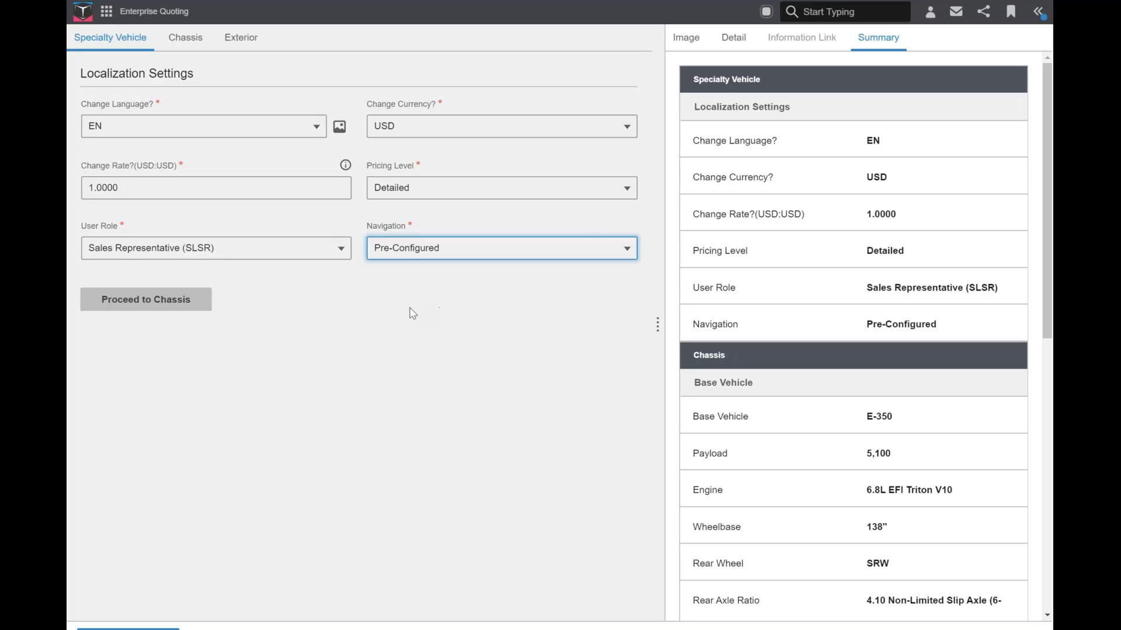
{"action": "left_click", "coordinate": [163, 310]}
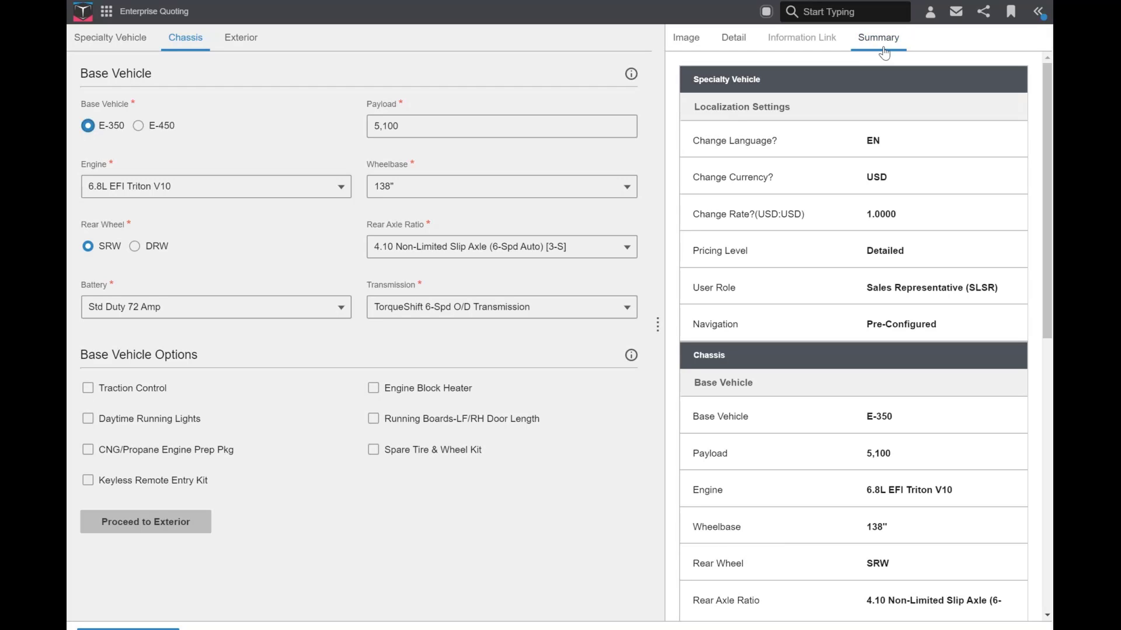
Step: Add Traction Control, Daytime Running Lights and the Keyless Remote Entry Kit, check their pricing details and proceed to the exterior options
{"action": "left_click", "coordinate": [733, 39]}
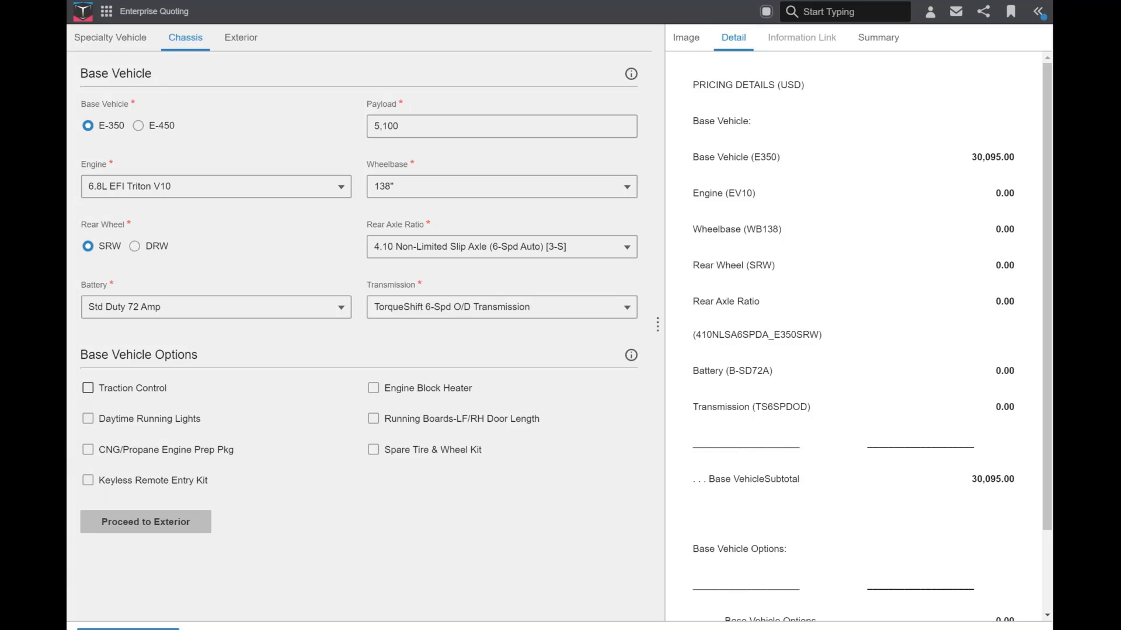
{"action": "left_click", "coordinate": [88, 389]}
{"action": "left_click", "coordinate": [87, 418]}
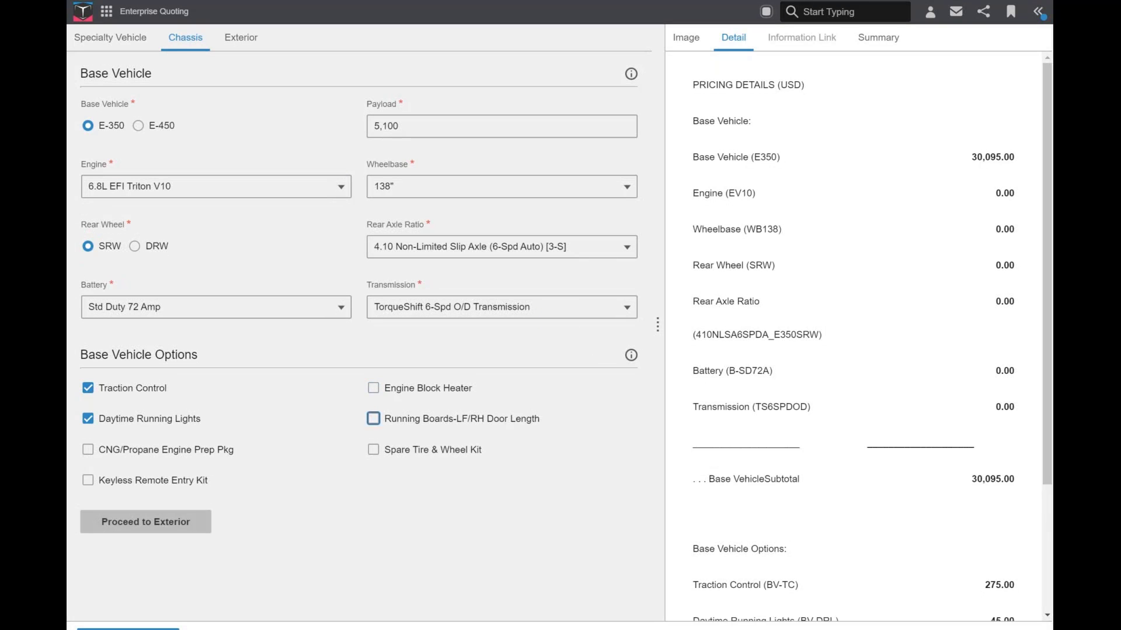
{"action": "left_click", "coordinate": [87, 480]}
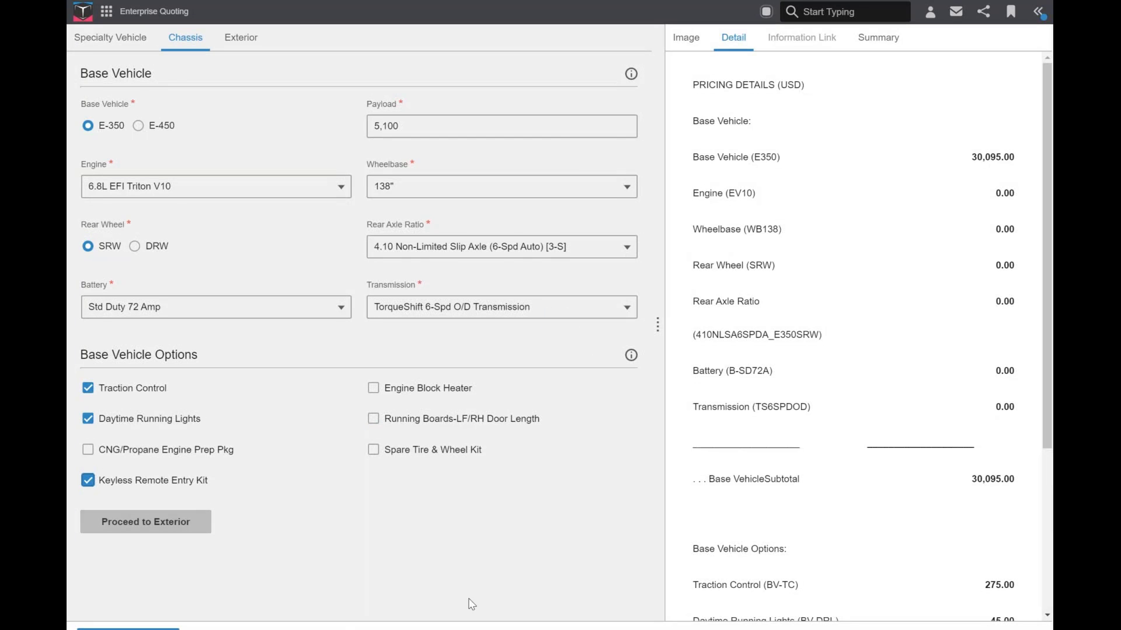
{"action": "scroll", "coordinate": [907, 459], "scroll_direction": "down", "scroll_amount": 2}
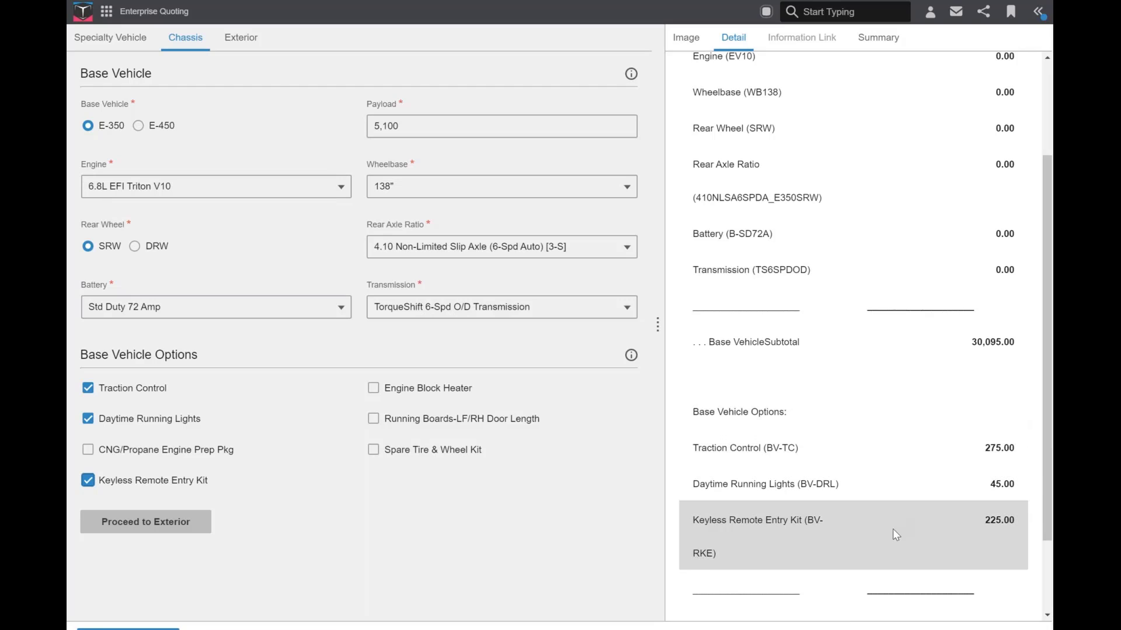
{"action": "left_click", "coordinate": [175, 523]}
Step: With the vehicle image shown, set the exterior color to Ingot Silver and the special package to Motorhome Prep Package, and proceed to the interior
{"action": "left_click", "coordinate": [685, 39]}
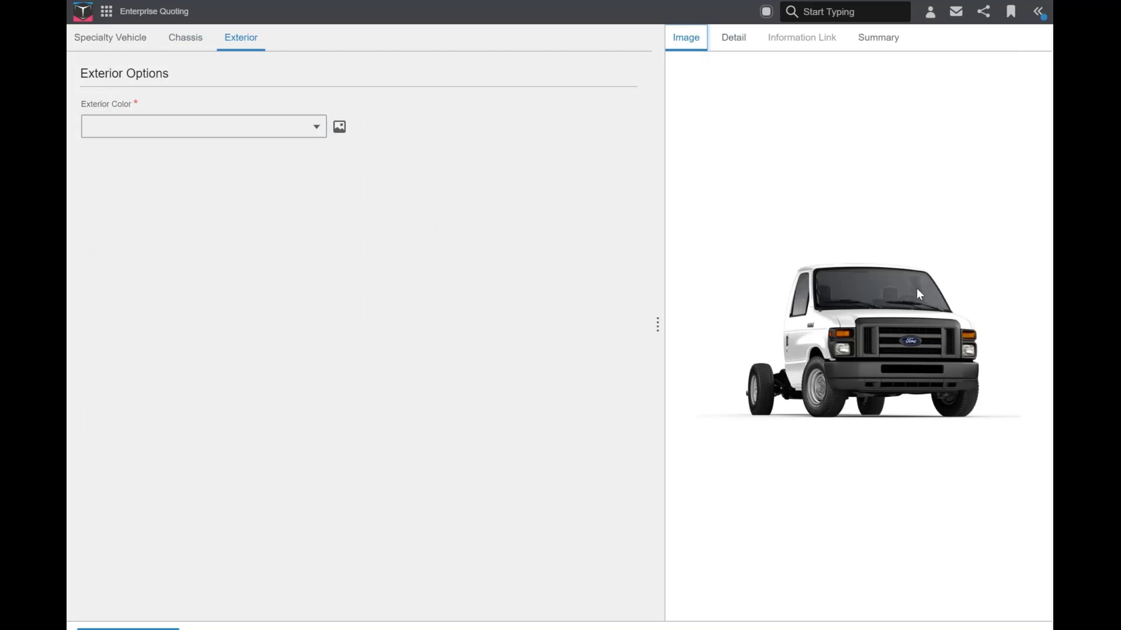
{"action": "left_click", "coordinate": [339, 127]}
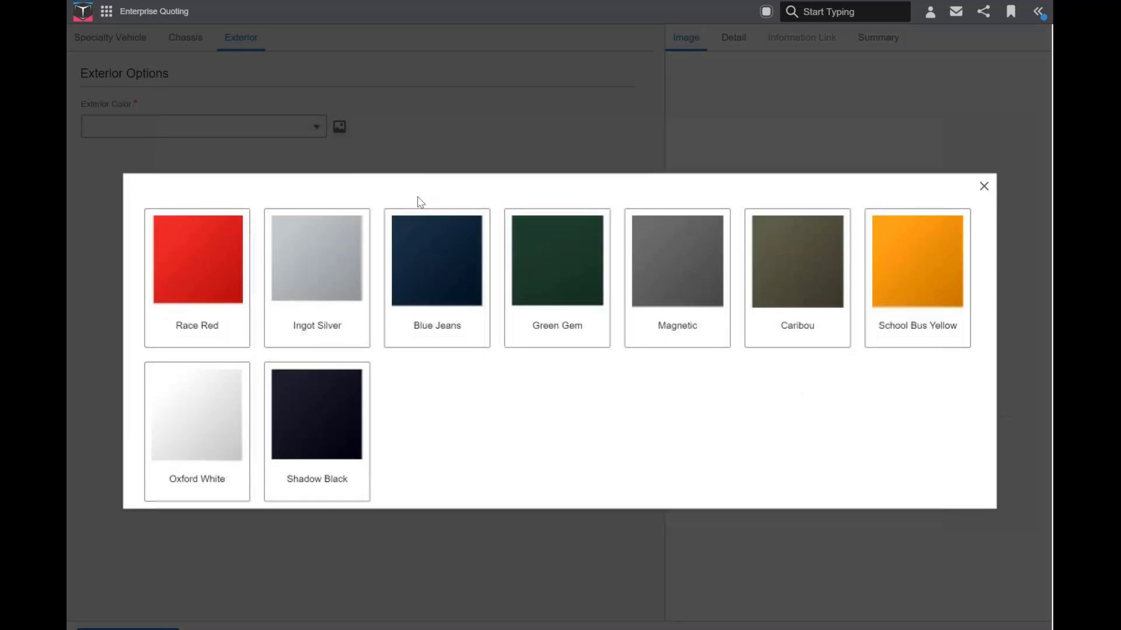
{"action": "left_click", "coordinate": [324, 292]}
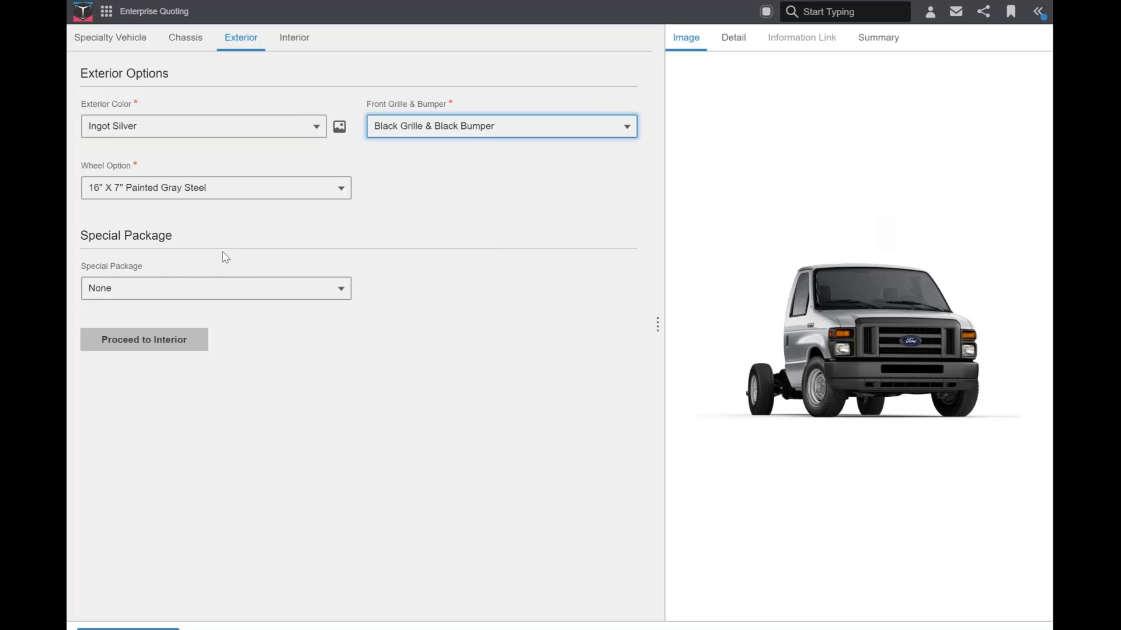
{"action": "left_click", "coordinate": [281, 295]}
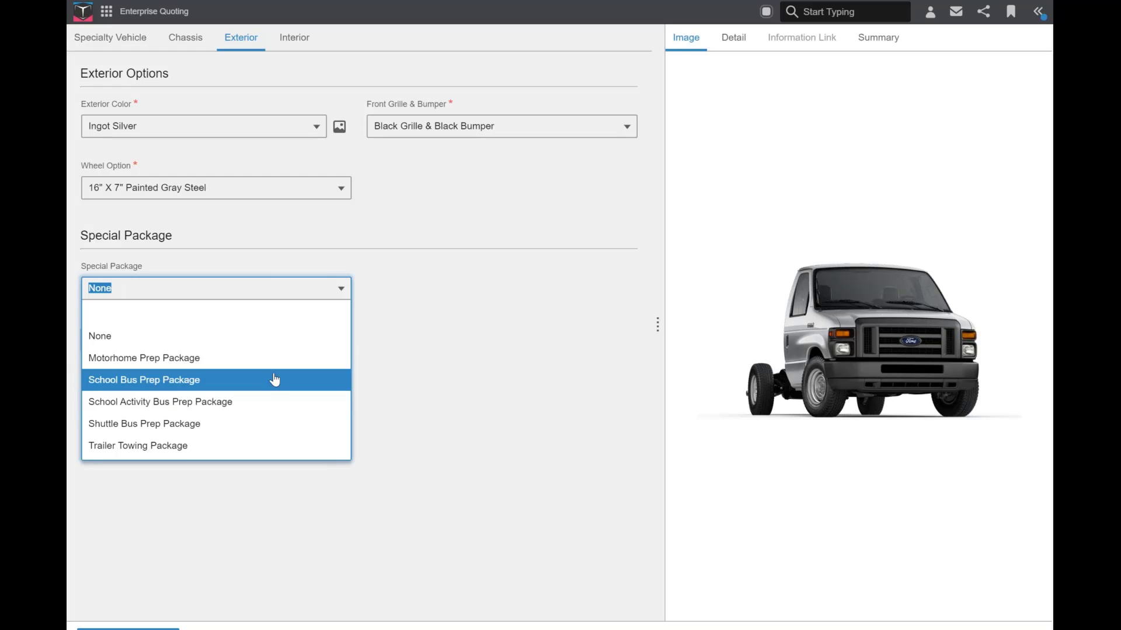
{"action": "left_click", "coordinate": [196, 363]}
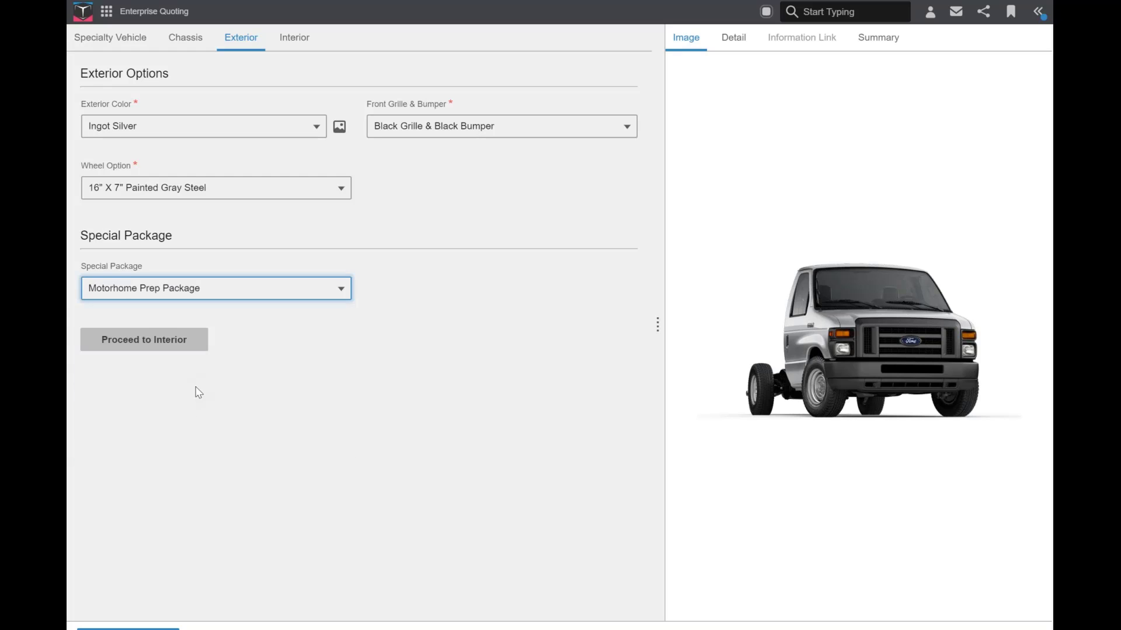
{"action": "left_click", "coordinate": [155, 349]}
Step: Set the seat type to Bucket Seats - Cloth, add Cruise Control, Back-Up Camera and 110VAC Outlet, and review the pricing details
{"action": "left_click", "coordinate": [341, 126]}
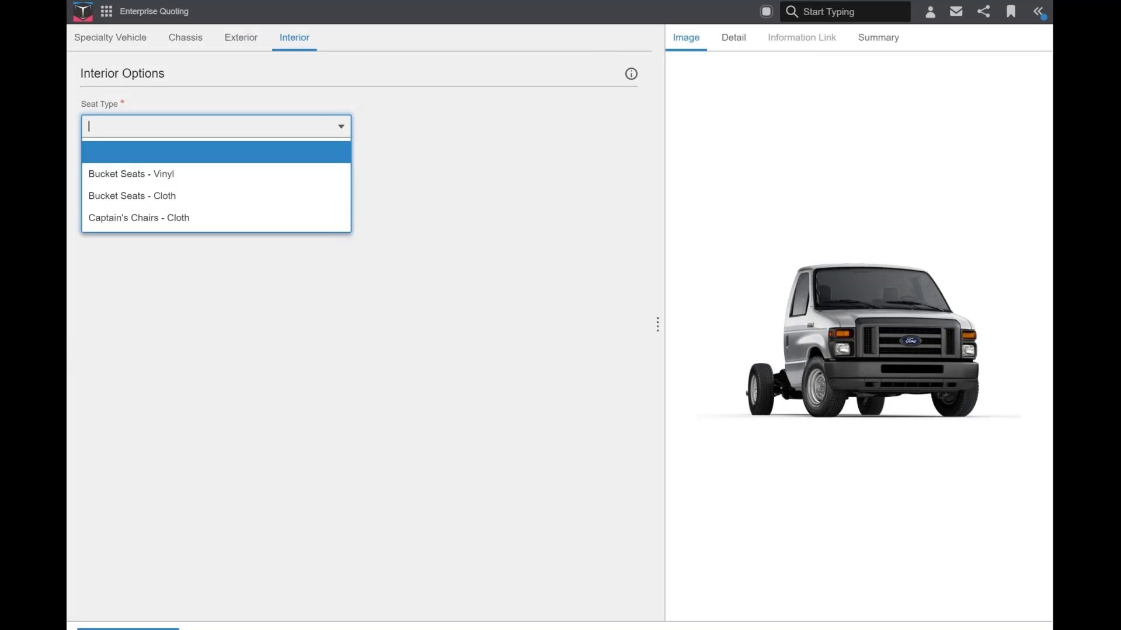
{"action": "left_click", "coordinate": [189, 196]}
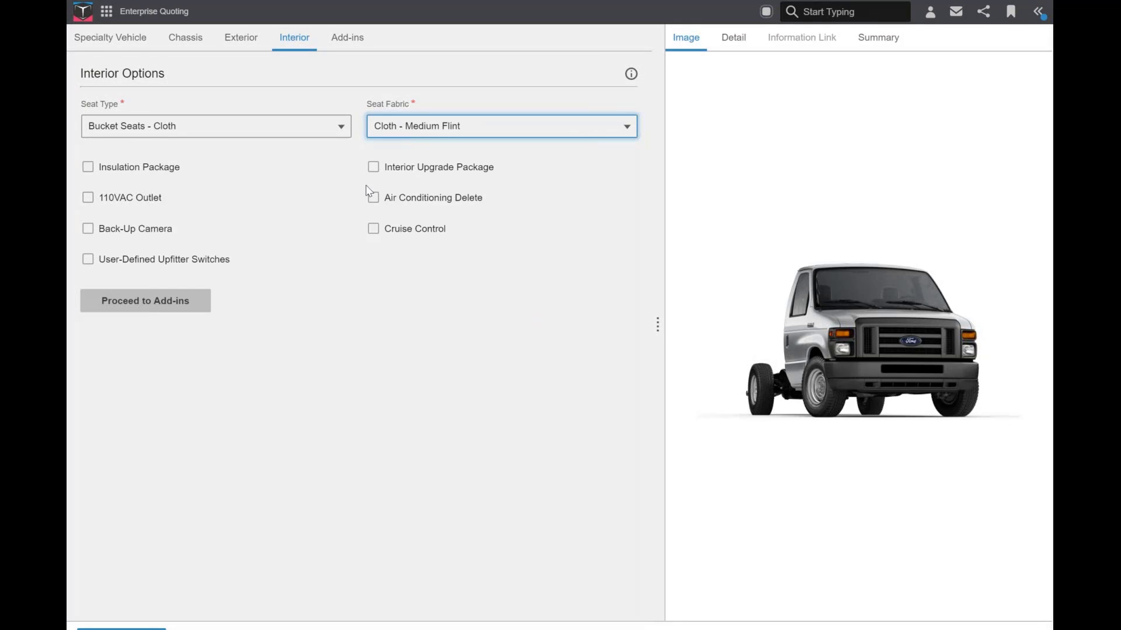
{"action": "left_click", "coordinate": [372, 229]}
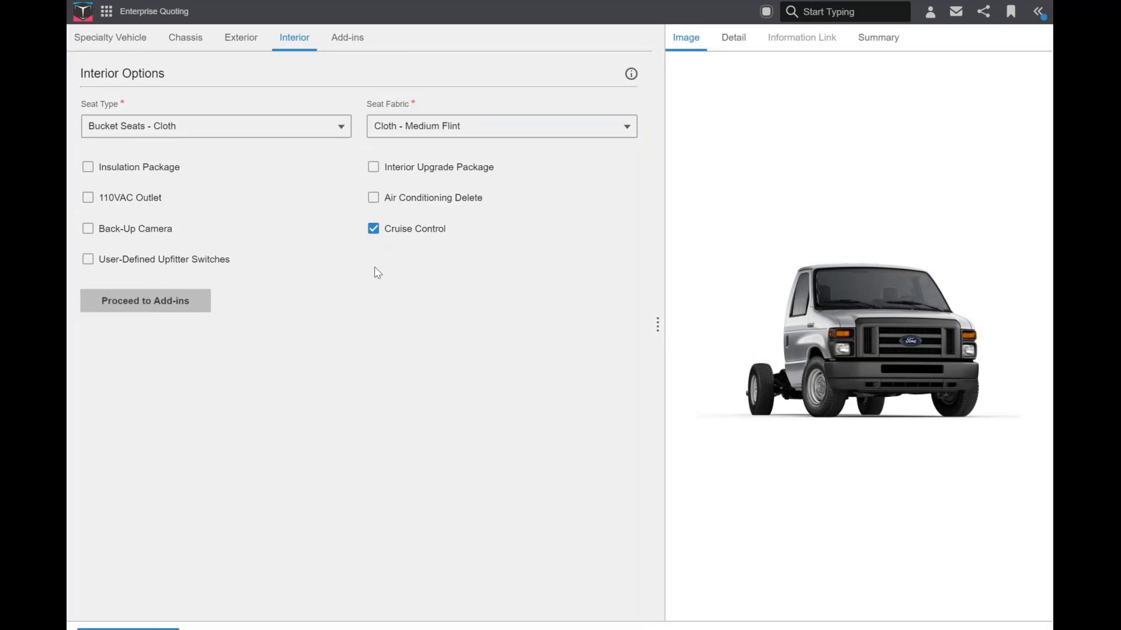
{"action": "left_click", "coordinate": [88, 230]}
{"action": "left_click", "coordinate": [88, 198]}
{"action": "left_click", "coordinate": [733, 40]}
{"action": "scroll", "coordinate": [910, 356], "scroll_direction": "down", "scroll_amount": 5}
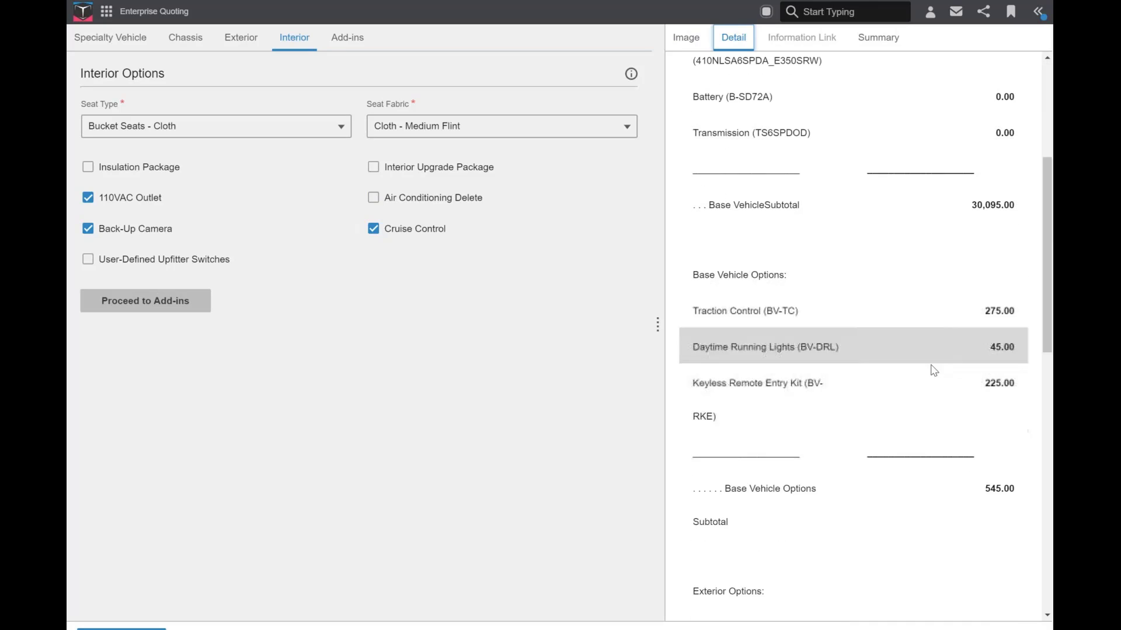
{"action": "scroll", "coordinate": [882, 514], "scroll_direction": "down", "scroll_amount": 4}
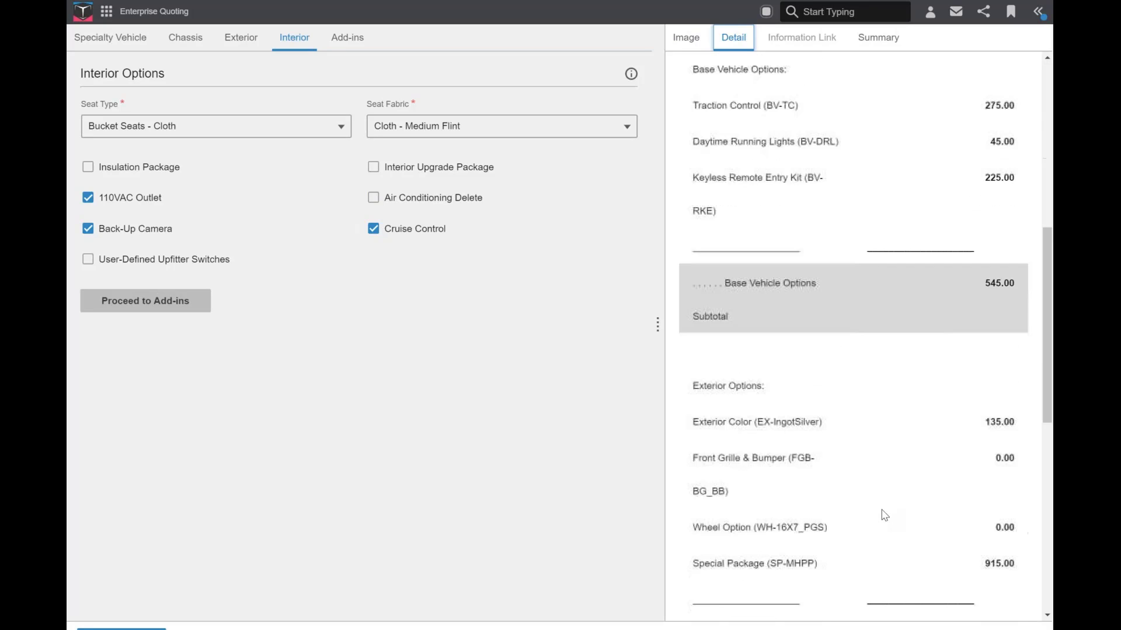
{"action": "scroll", "coordinate": [893, 508], "scroll_direction": "down", "scroll_amount": 10}
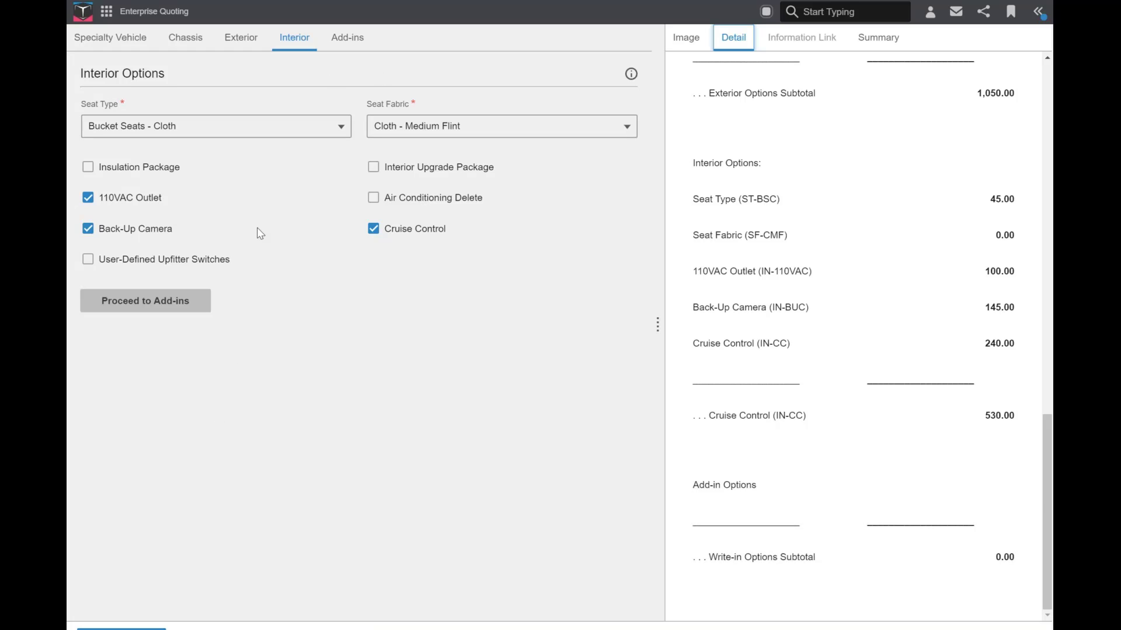
Step: Proceed to the add-ins and add a write-in item named Mudflaps with a buying price of 60.00
{"action": "left_click", "coordinate": [151, 302]}
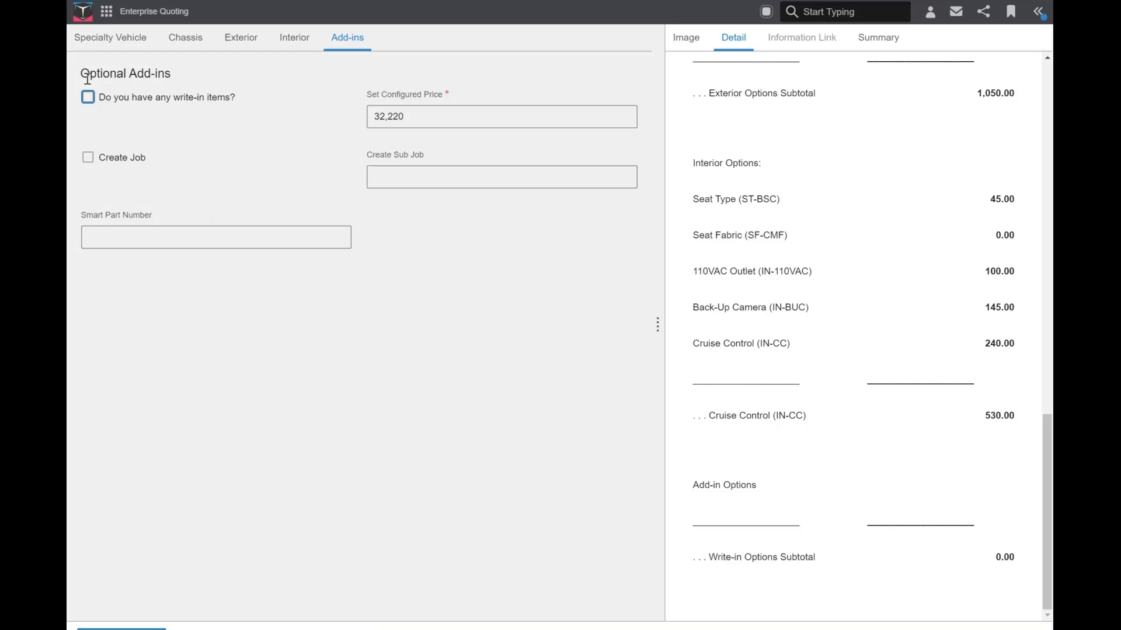
{"action": "left_click", "coordinate": [87, 97]}
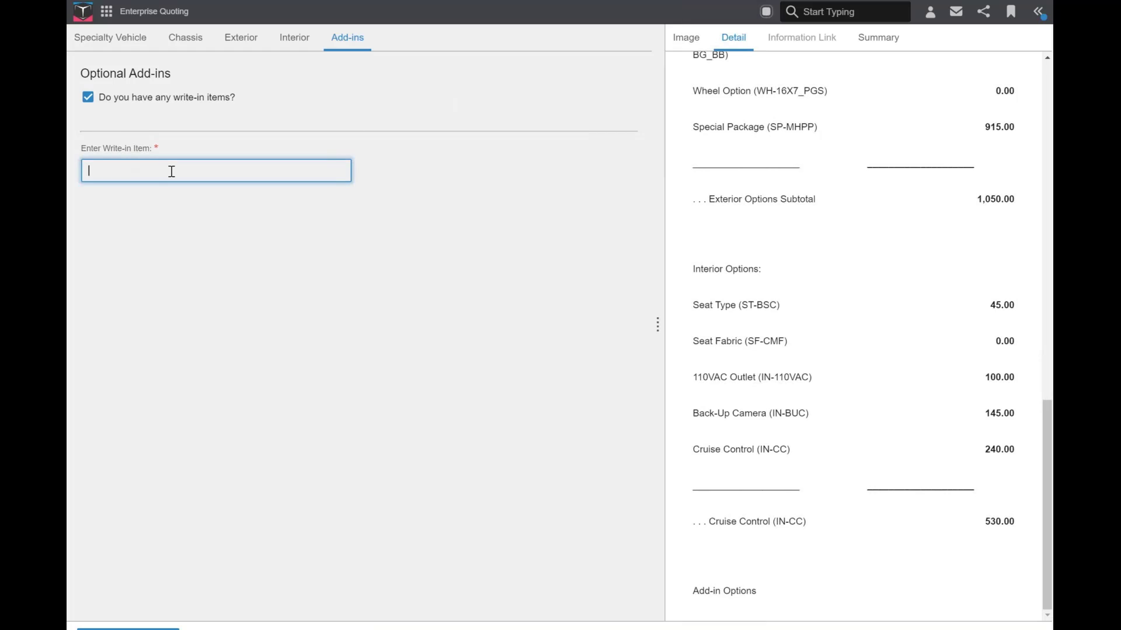
{"action": "type", "text": "Mudflaps"}
{"action": "left_click", "coordinate": [510, 295]}
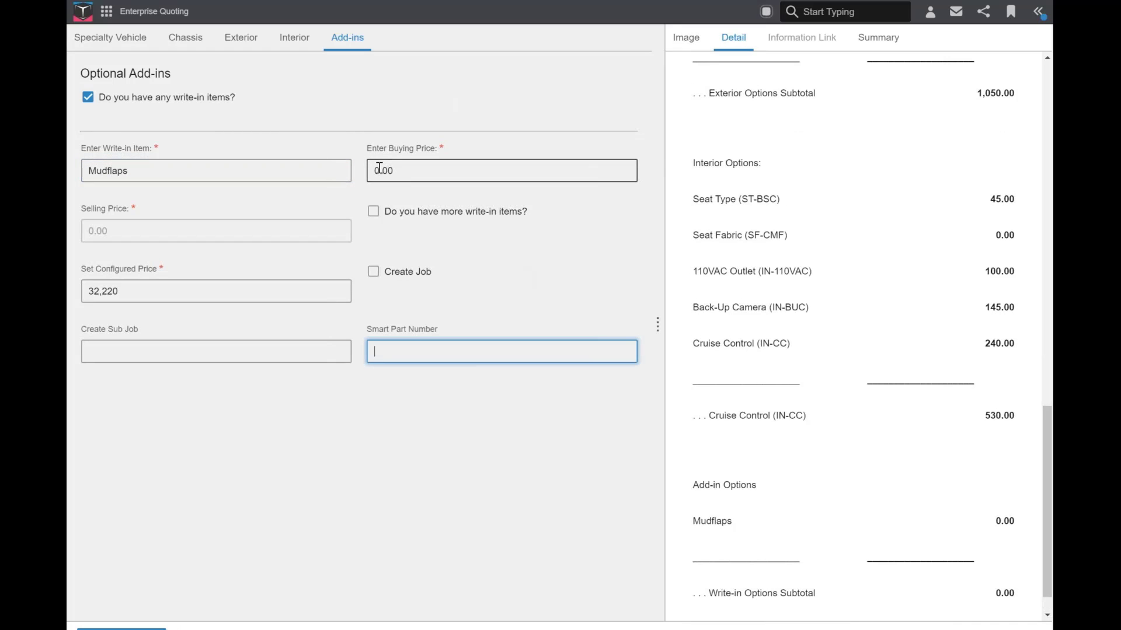
{"action": "left_click", "coordinate": [380, 169]}
{"action": "type", "text": "6"}
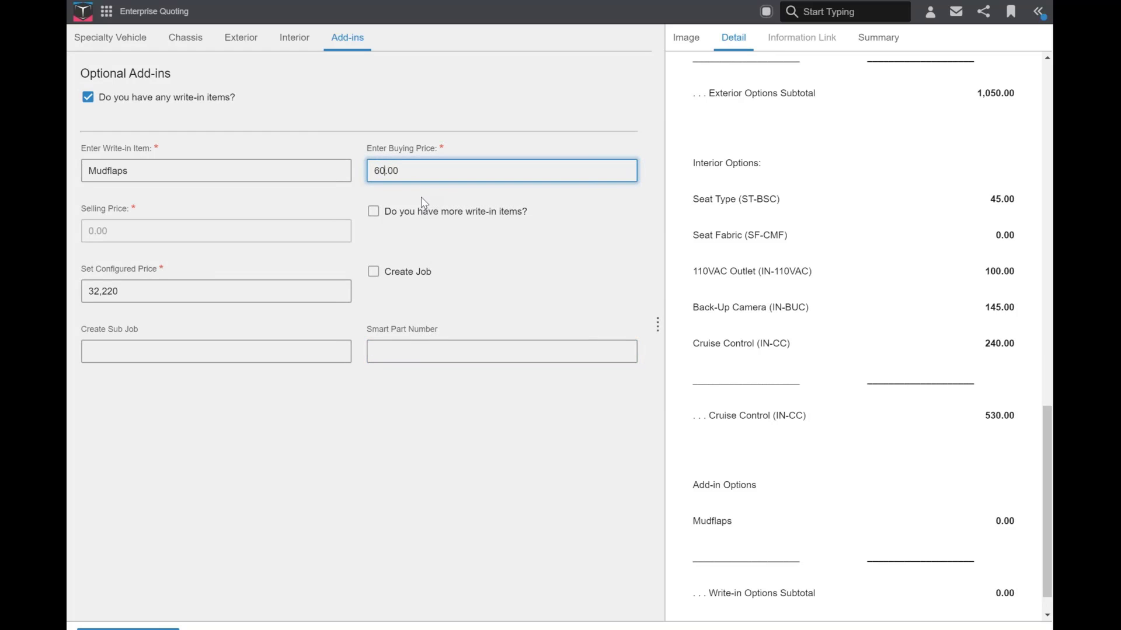
{"action": "key", "text": "Tab"}
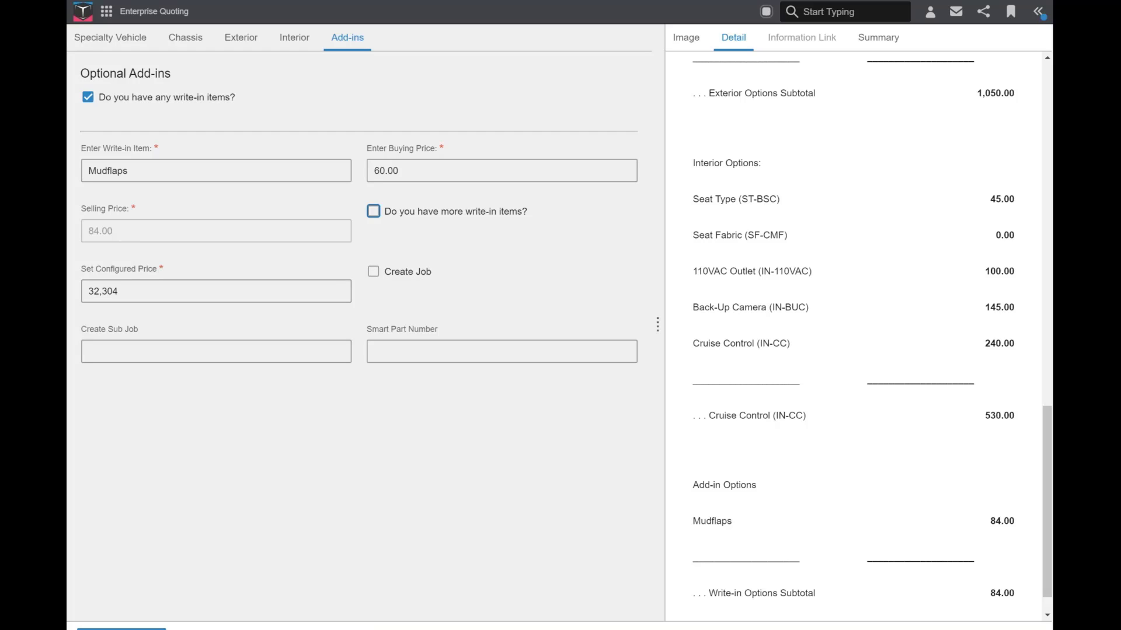
{"action": "left_click", "coordinate": [336, 287]}
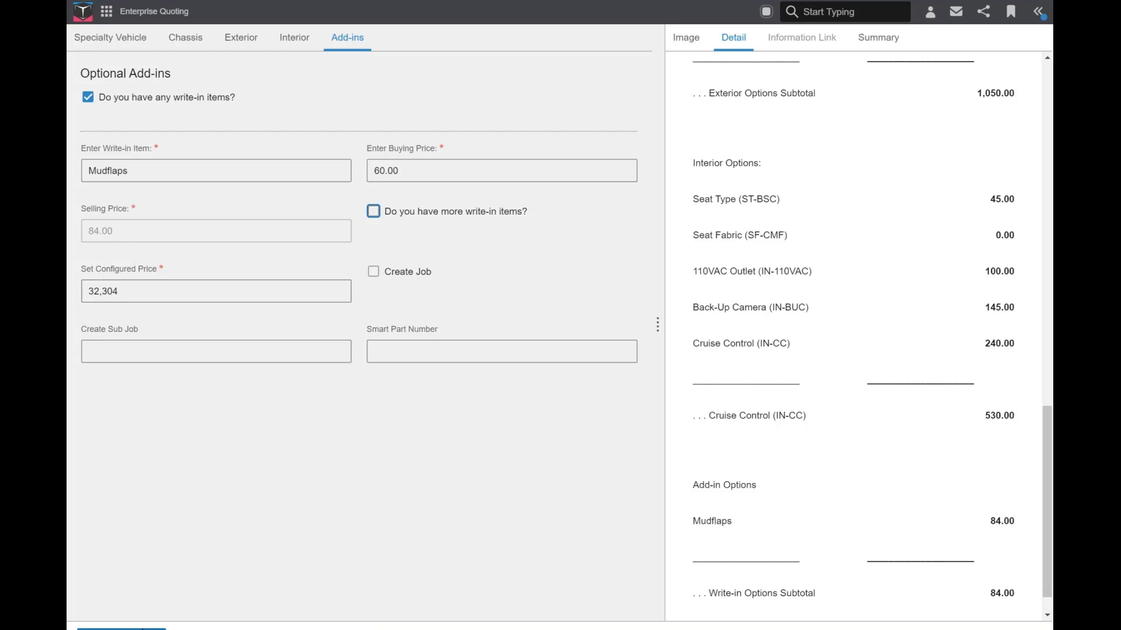